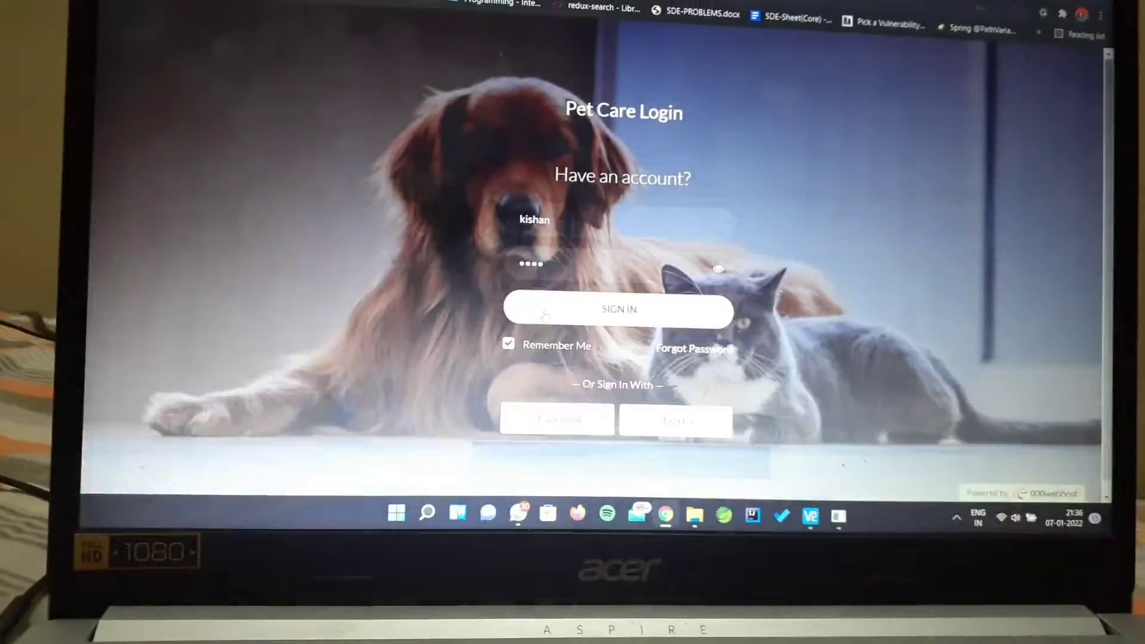
Submit the pre-filled login with Remember Me checked to reach the dashboard.
key(Return)
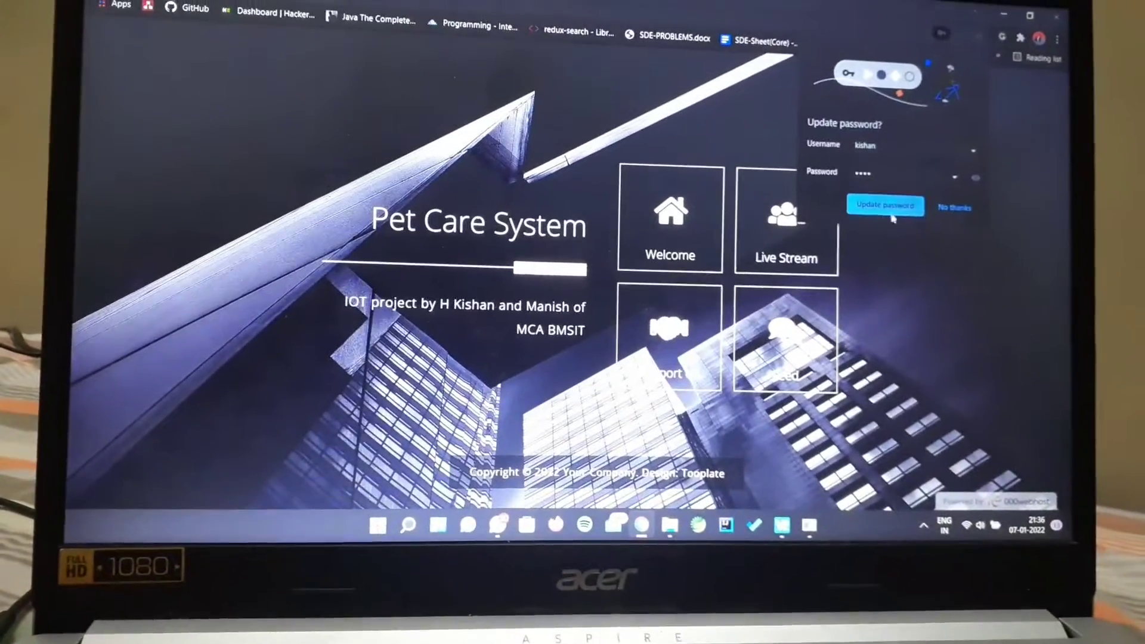
Accept Chrome's Update password prompt to dismiss it.
click(882, 211)
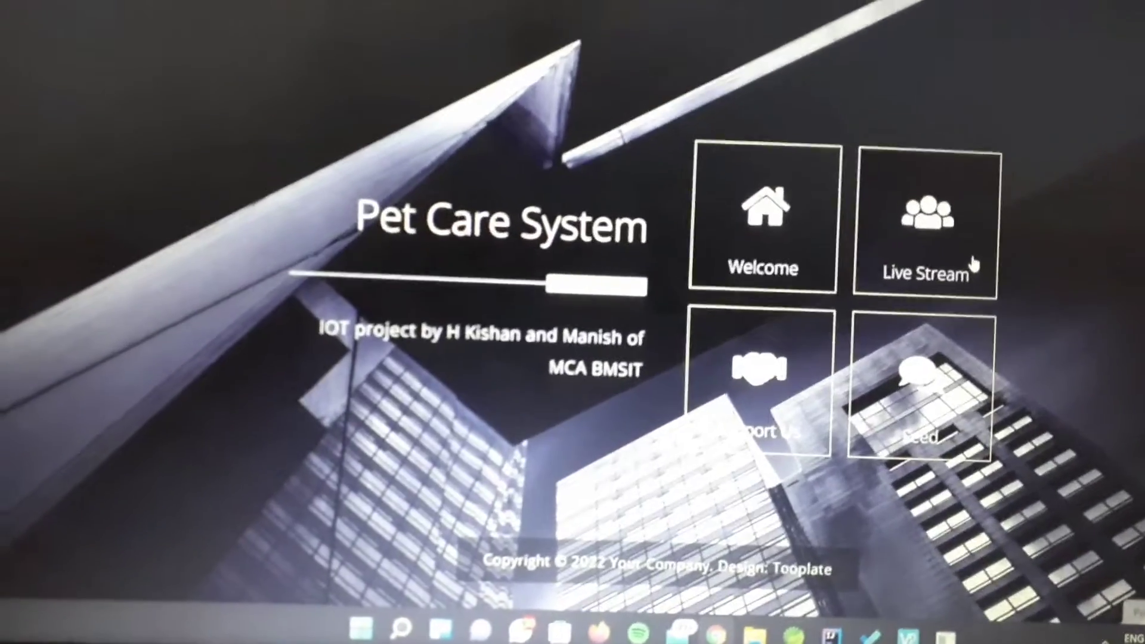
Open the Live Stream tile to show the 'Watch Your Pet Live' panel.
click(943, 252)
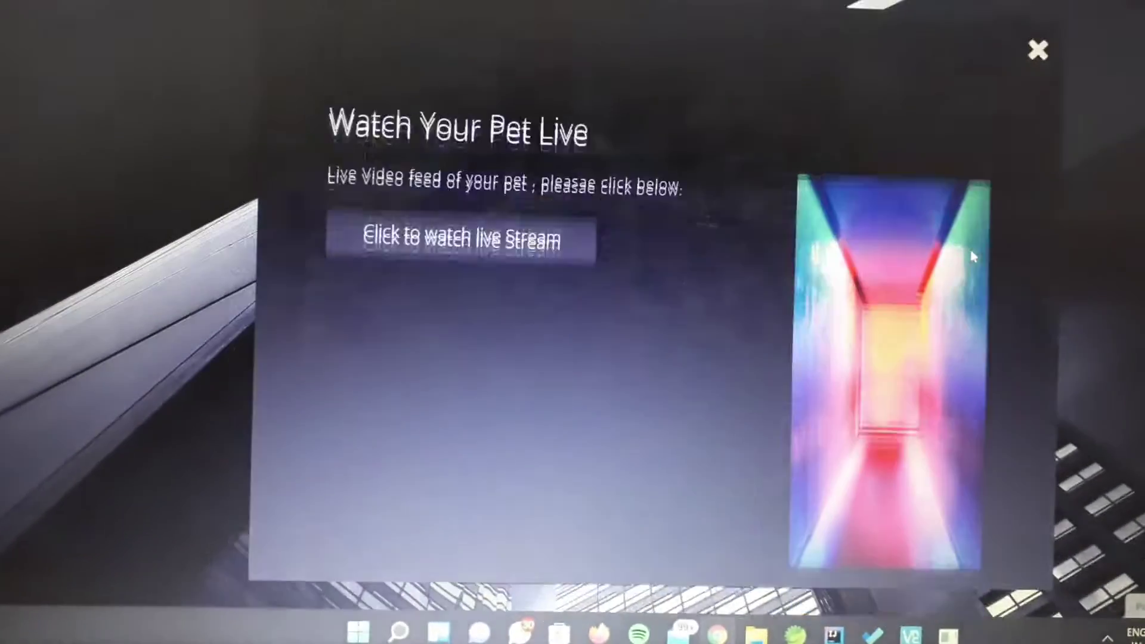